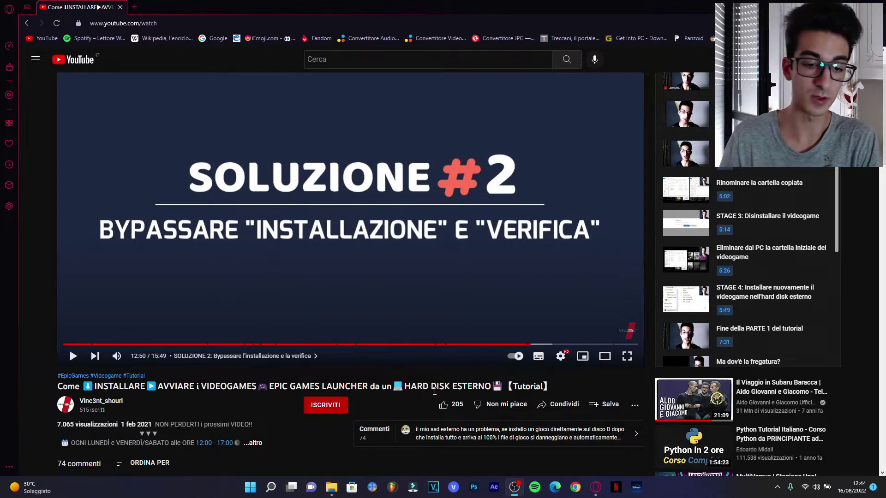
{"action": "left_click", "coordinate": [331, 488]}
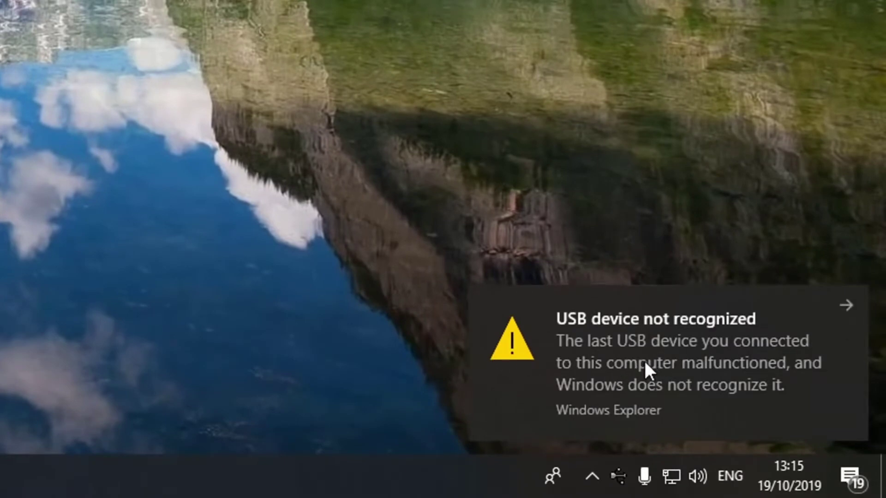
{"action": "left_click", "coordinate": [699, 364]}
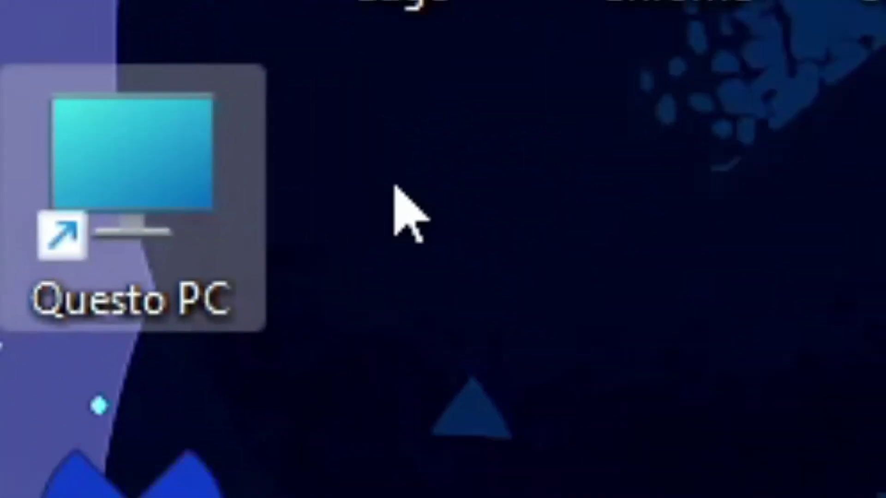
{"action": "left_click_drag", "start_coordinate": [528, 222], "coordinate": [133, 174]}
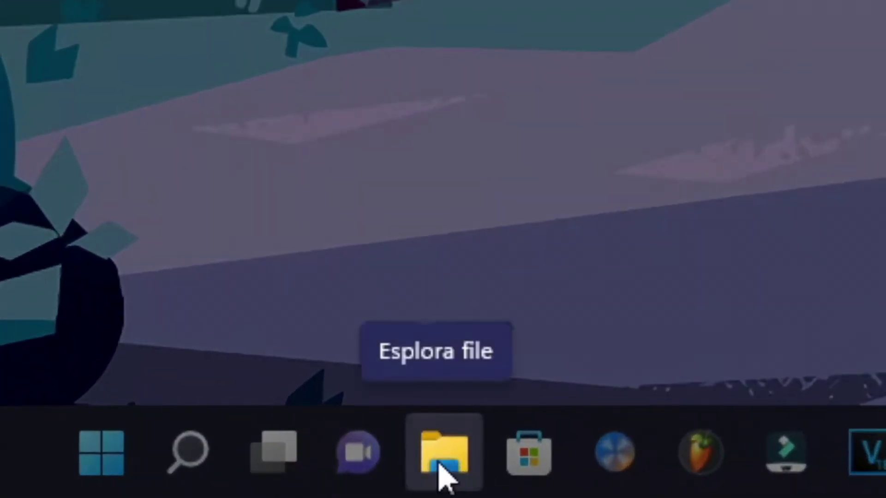
Step: Open Questo PC in File Explorer and select the external Seagate Expansion Drive (D:)
{"action": "left_click", "coordinate": [440, 459]}
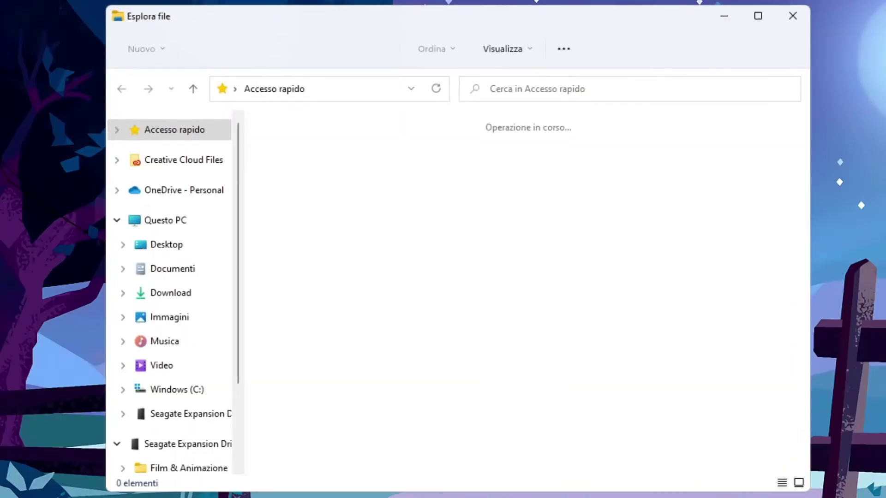
{"action": "left_click", "coordinate": [193, 227]}
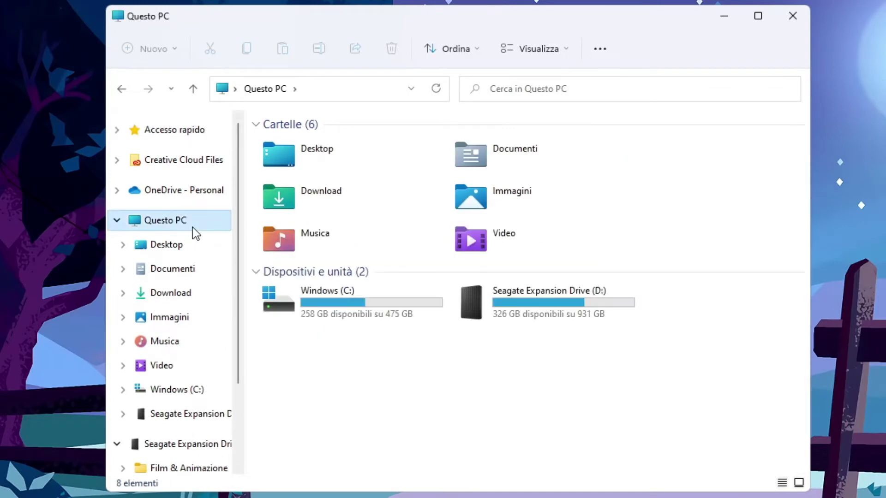
{"action": "mouse_move", "coordinate": [570, 316]}
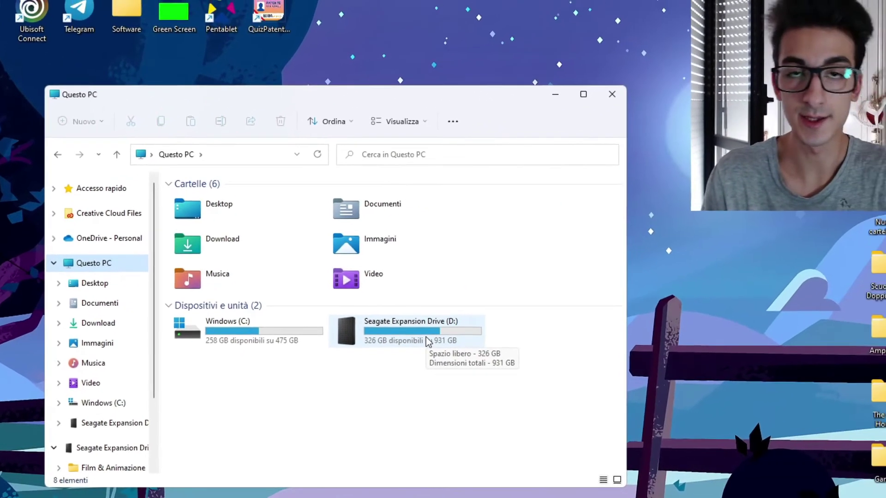
{"action": "left_click", "coordinate": [263, 324]}
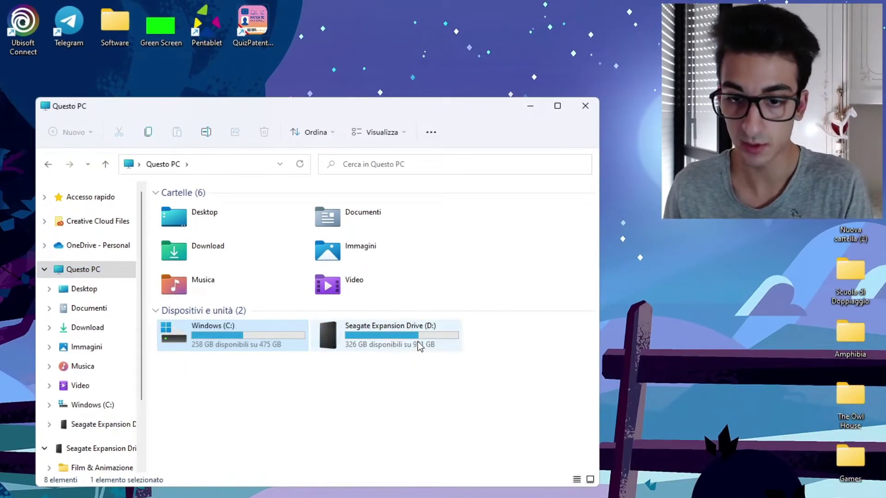
{"action": "left_click", "coordinate": [395, 345]}
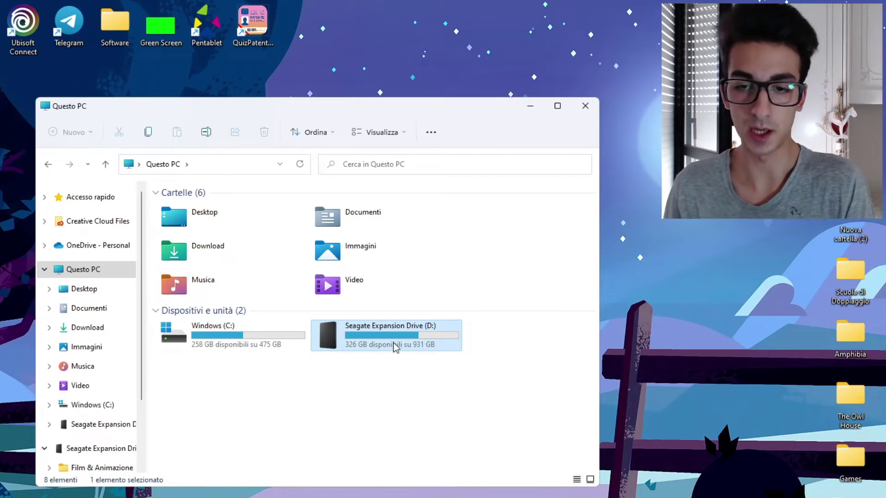
Step: Open the properties of the Seagate Expansion Drive (D:) and show its error-checking and optimization tools
{"action": "right_click", "coordinate": [393, 343]}
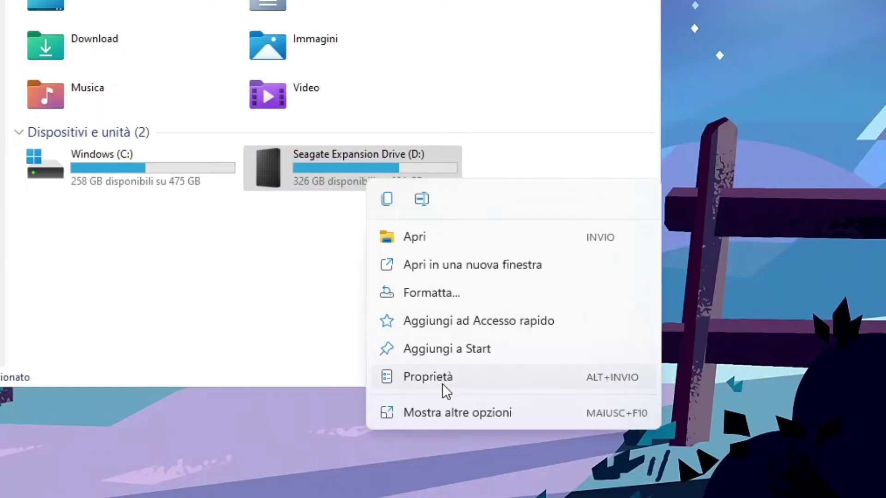
{"action": "left_click", "coordinate": [442, 383]}
{"action": "left_click_drag", "start_coordinate": [480, 71], "coordinate": [200, 160]}
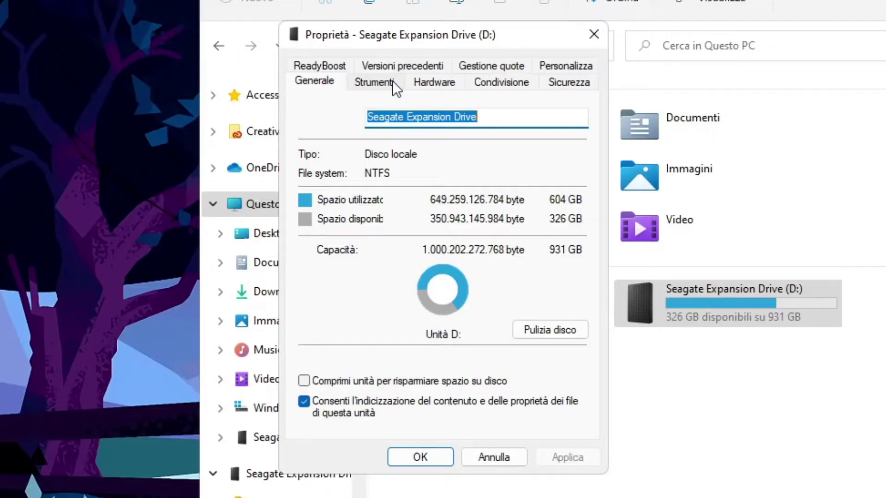
{"action": "left_click", "coordinate": [170, 187]}
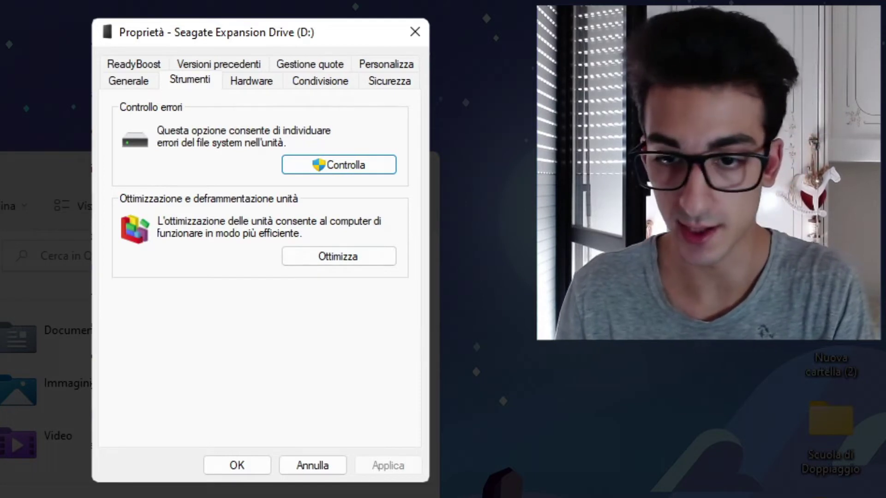
Step: Run an error check on the Seagate Expansion Drive (D:) by scanning the unit, and dismiss the scan report
{"action": "left_click", "coordinate": [324, 167]}
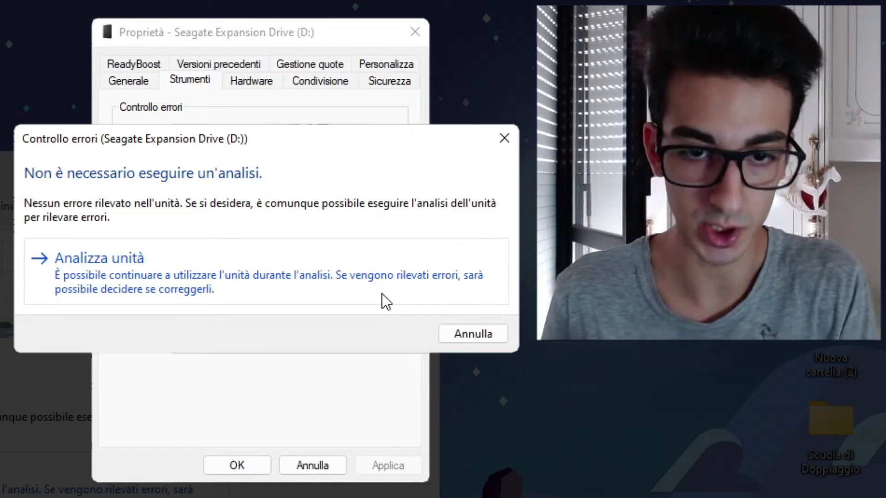
{"action": "left_click", "coordinate": [266, 259]}
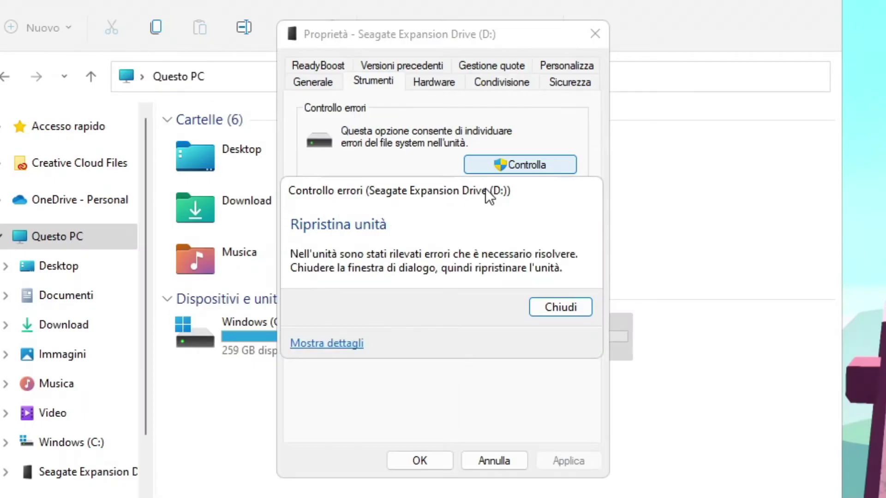
{"action": "left_click", "coordinate": [559, 313]}
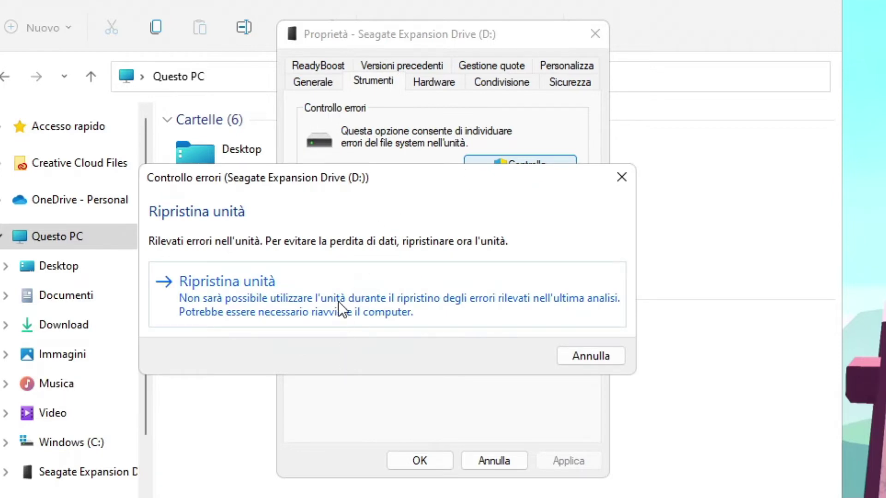
Step: Repair the Seagate Expansion Drive (D:), then close the error-check reports and the drive's properties
{"action": "left_click", "coordinate": [339, 275]}
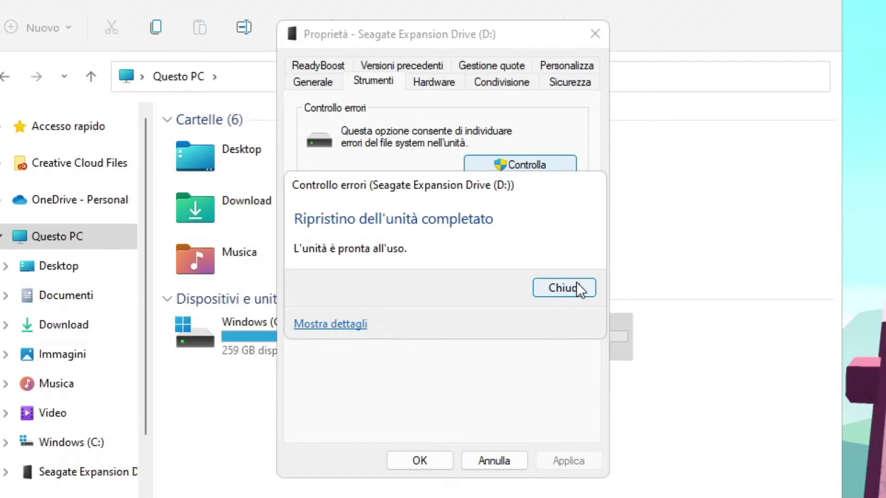
{"action": "left_click", "coordinate": [576, 286]}
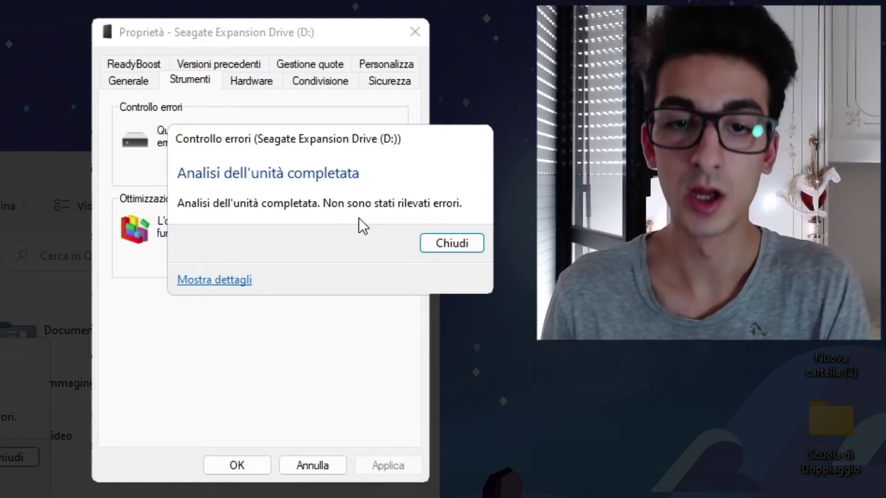
{"action": "left_click", "coordinate": [449, 244]}
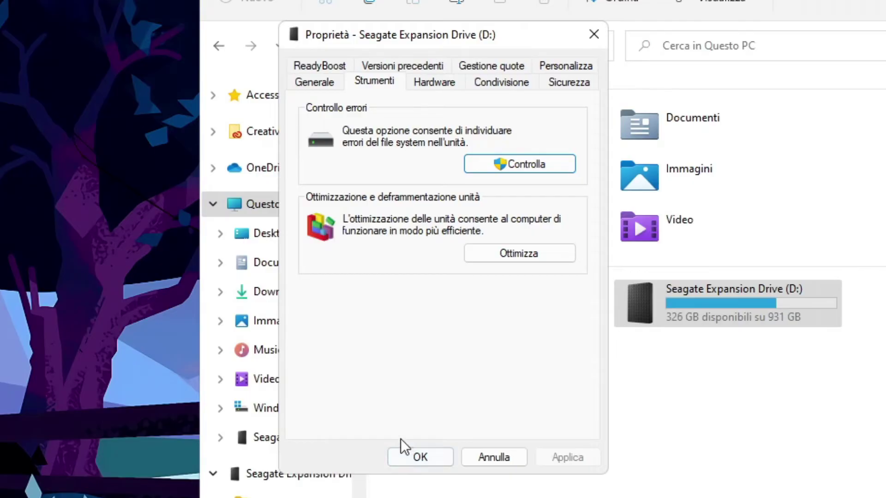
{"action": "left_click", "coordinate": [409, 457]}
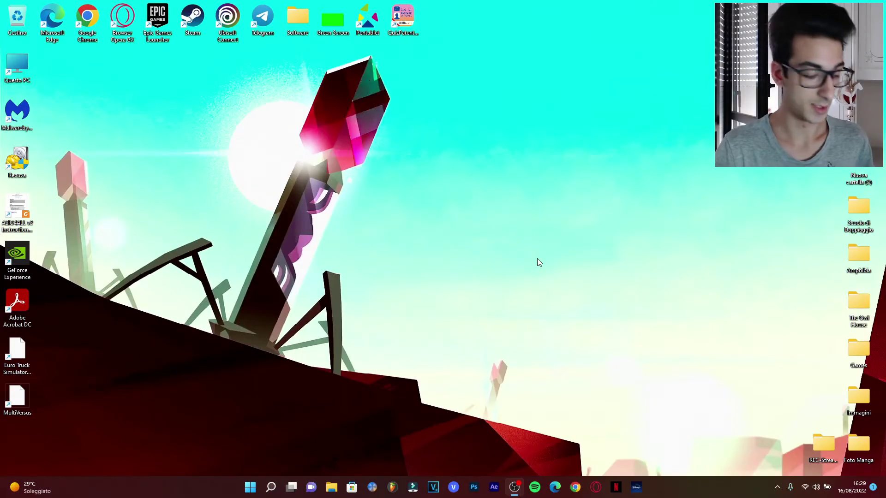
Step: Search the system for "pro" and open Prompt dei comandi as administrator
{"action": "key", "text": "super"}
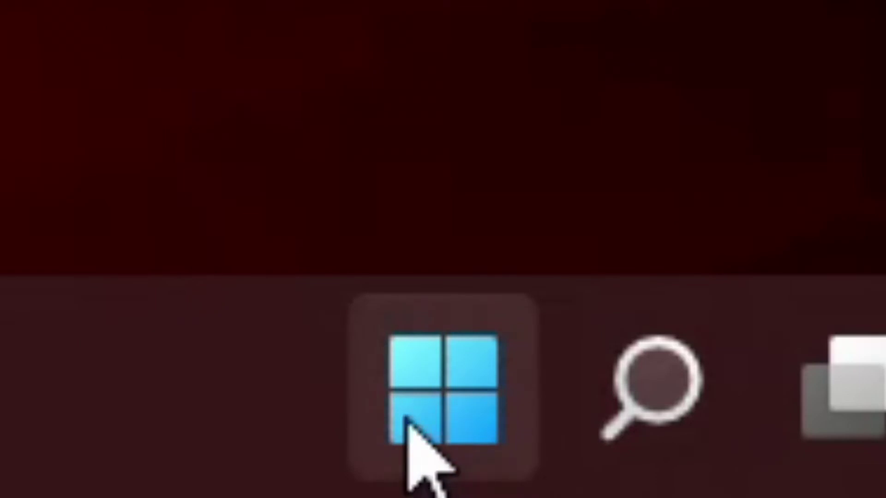
{"action": "left_click", "coordinate": [405, 417]}
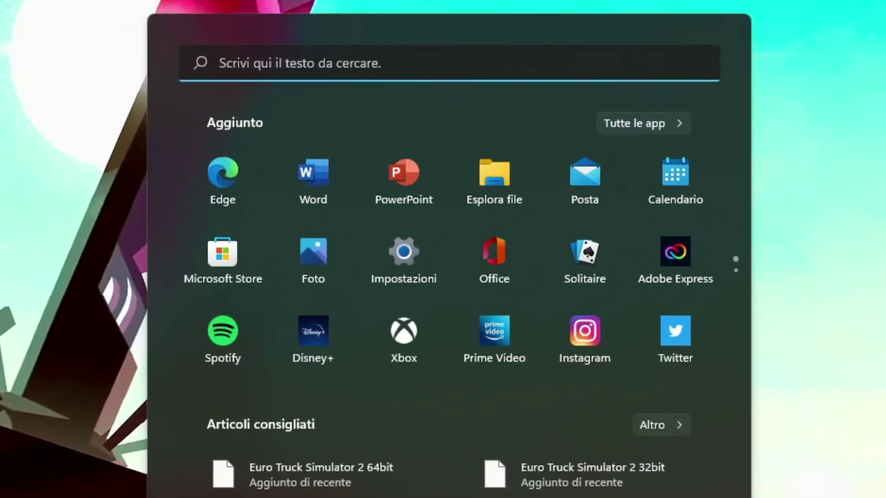
{"action": "type", "text": "pro"}
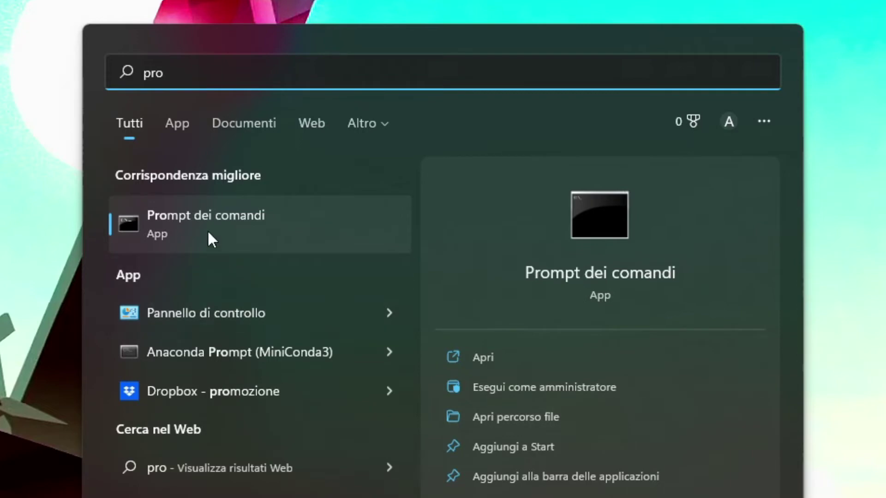
{"action": "right_click", "coordinate": [198, 212]}
{"action": "left_click", "coordinate": [372, 234]}
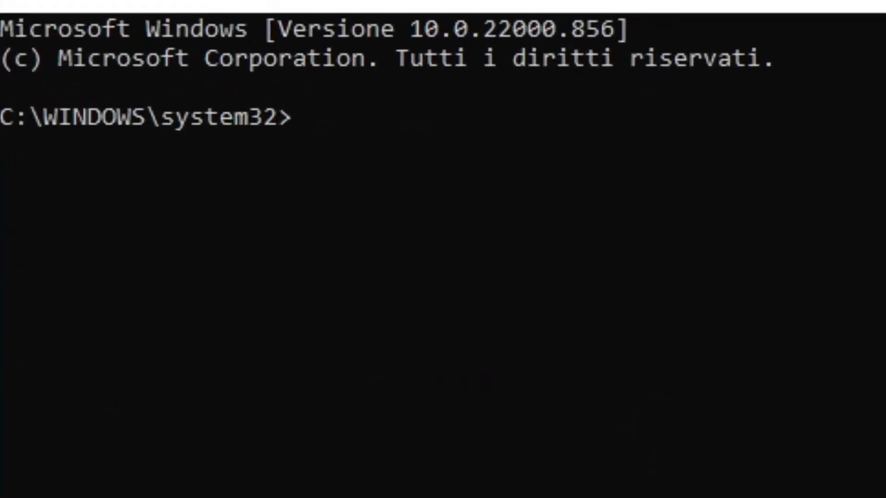
Step: Write the command CHKDSK C: with the /F switch, change the switch to /R, and replace that with /sca
{"action": "type", "text": "CHKDSK C: /"}
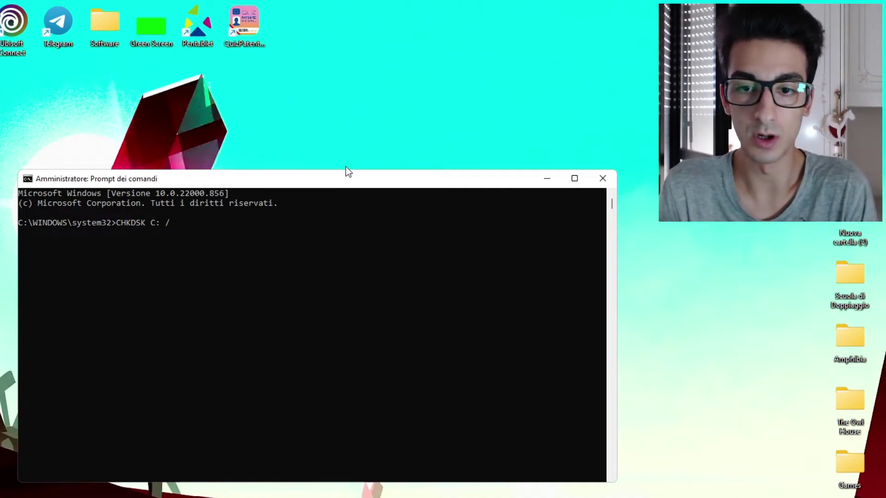
{"action": "type", "text": "F"}
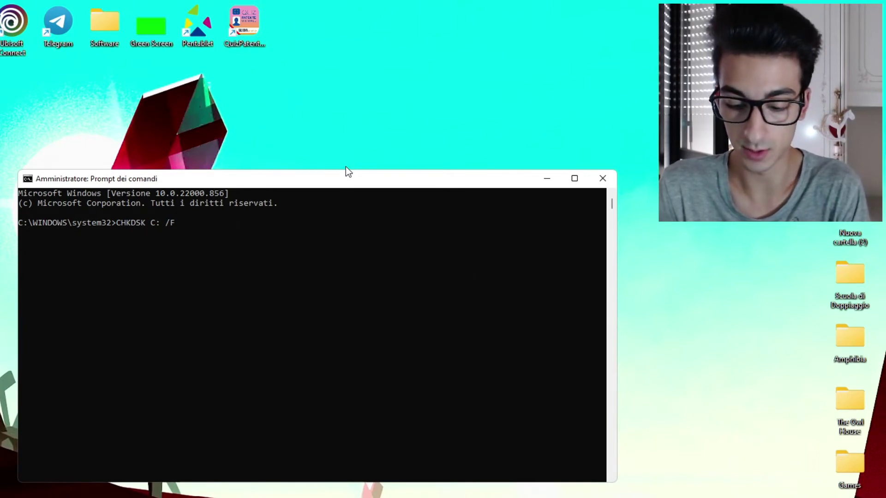
{"action": "key", "text": "BackSpace"}
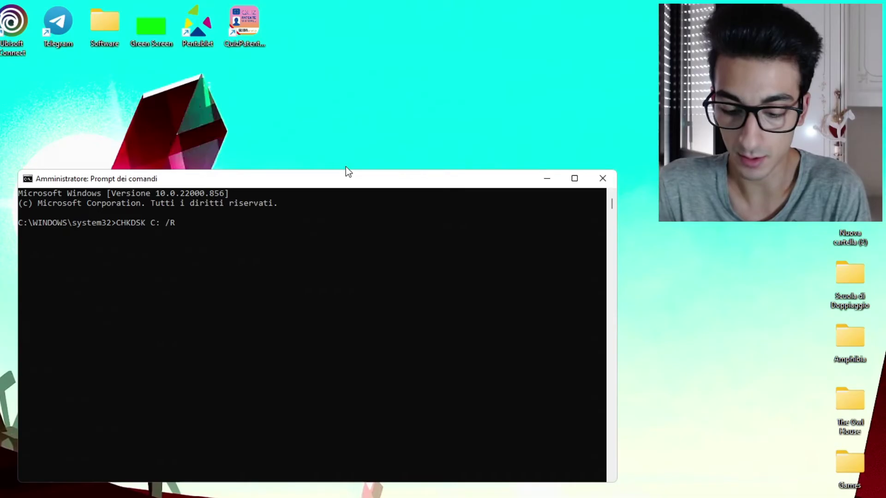
{"action": "key", "text": "BackSpace"}
{"action": "type", "text": "sca"}
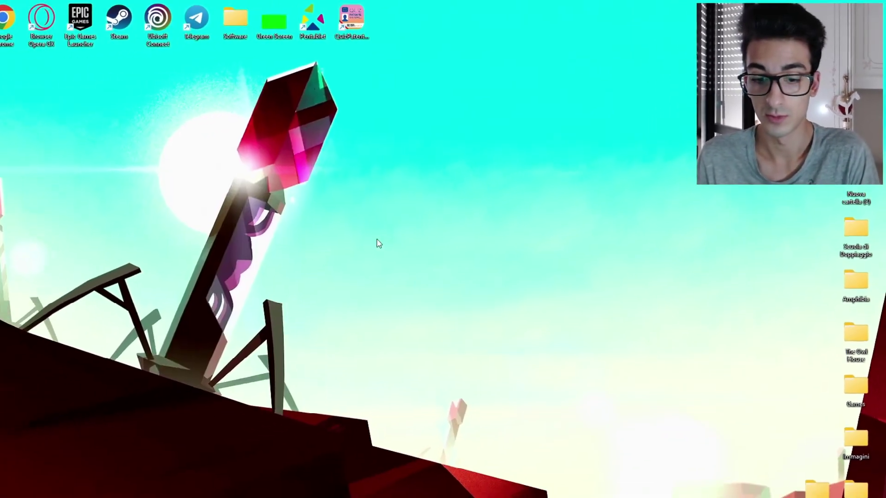
Step: Open File Explorer at Questo PC to list the connected drives
{"action": "key", "text": "super"}
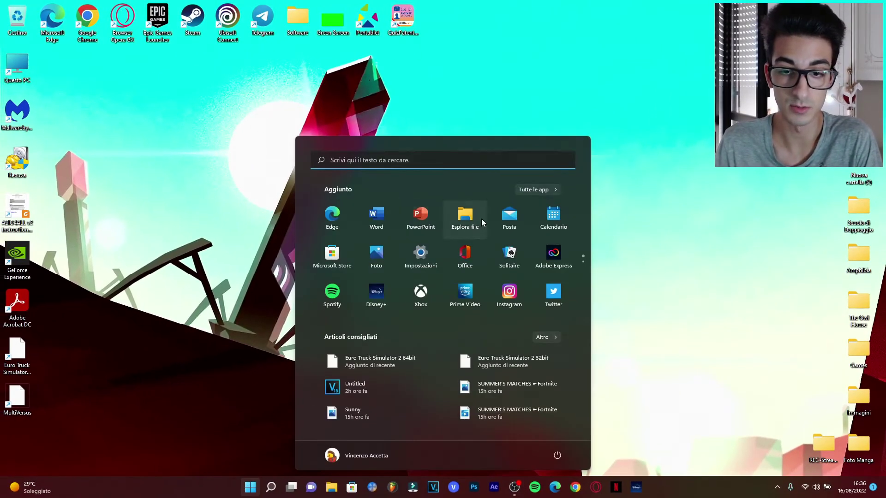
{"action": "left_click", "coordinate": [481, 223]}
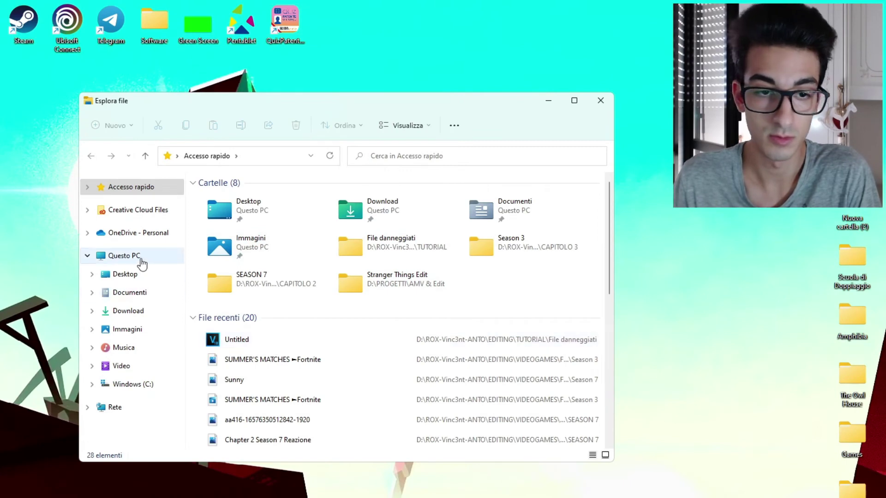
{"action": "left_click", "coordinate": [124, 256]}
Step: View the error-checking tools in the properties of the Windows (C:) drive, then close the properties
{"action": "right_click", "coordinate": [274, 323]}
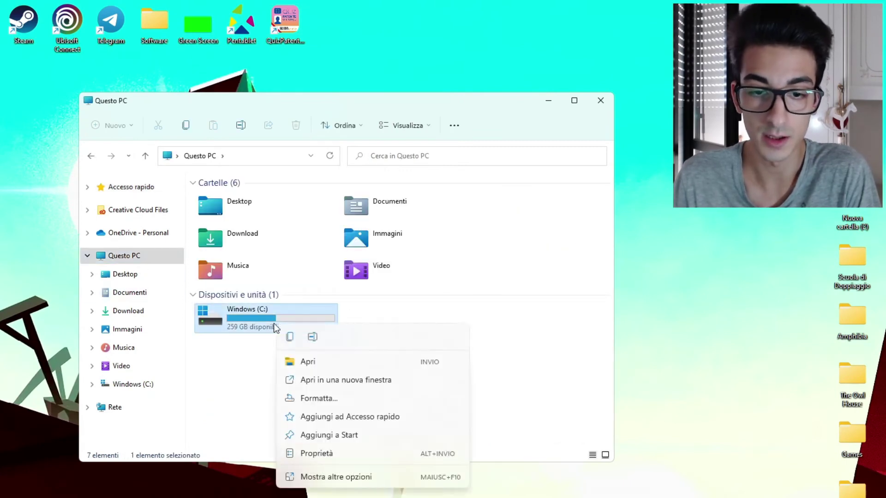
{"action": "left_click", "coordinate": [306, 455]}
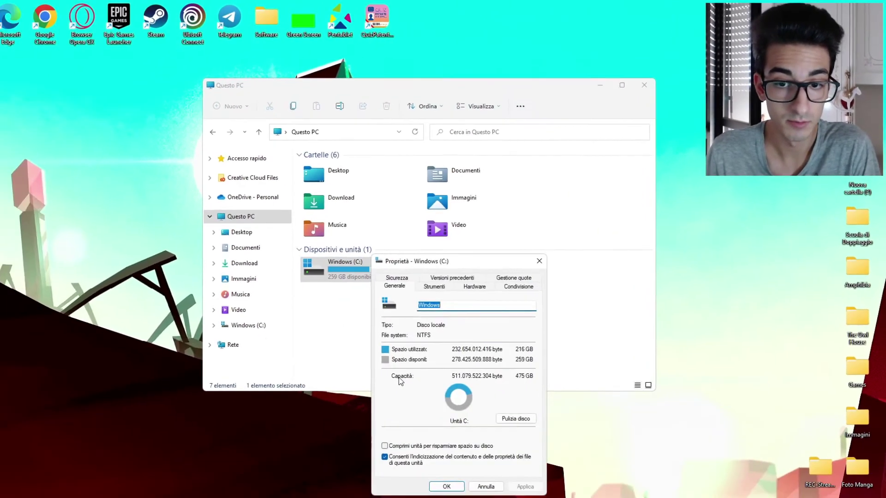
{"action": "left_click", "coordinate": [434, 279]}
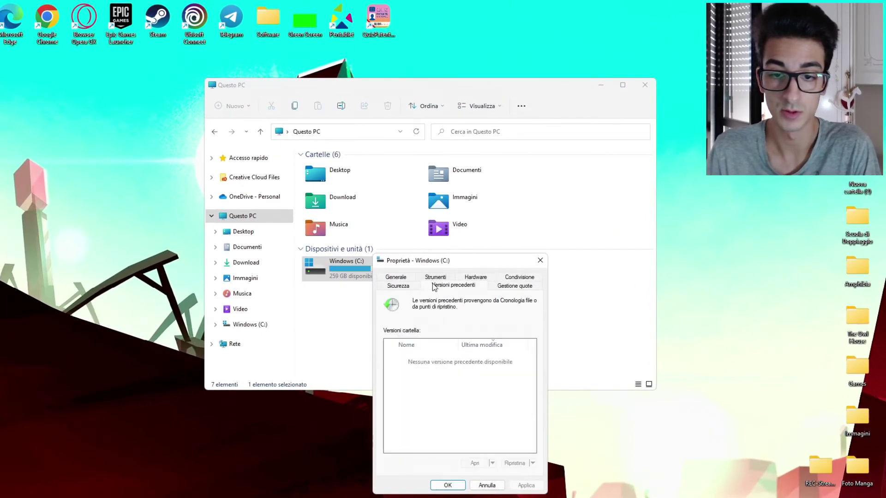
{"action": "left_click", "coordinate": [429, 277]}
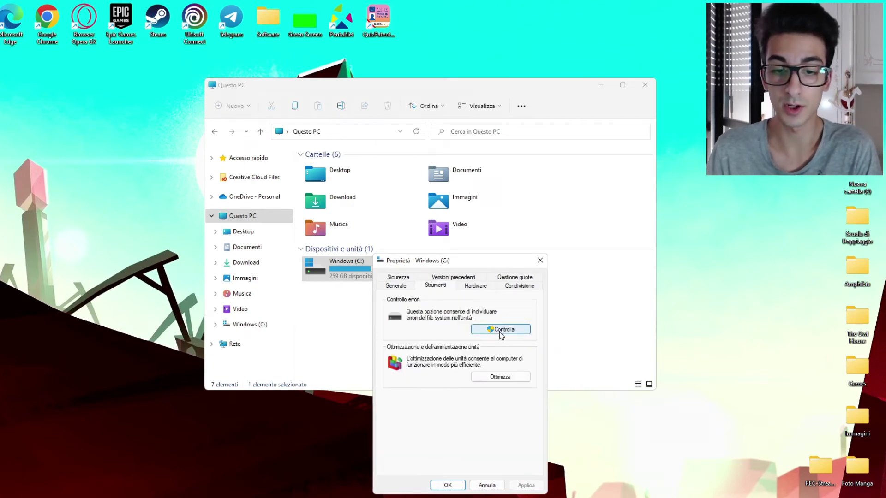
{"action": "left_click", "coordinate": [540, 260]}
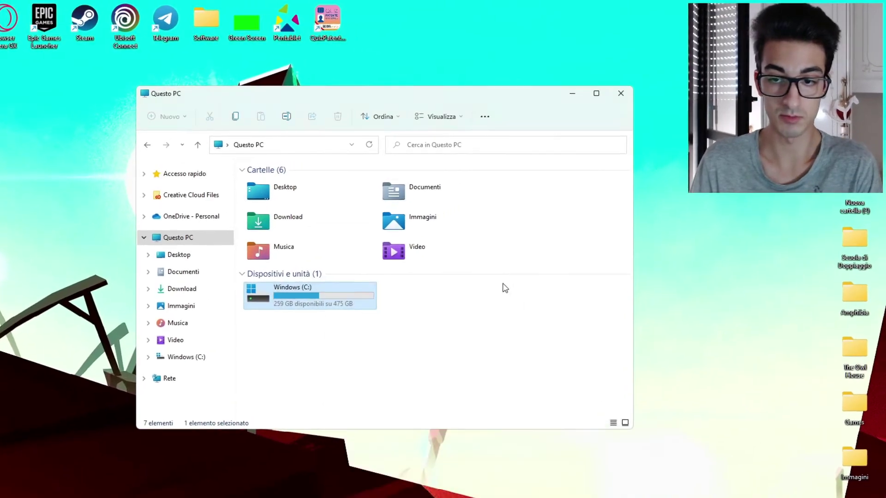
{"action": "left_click", "coordinate": [503, 322]}
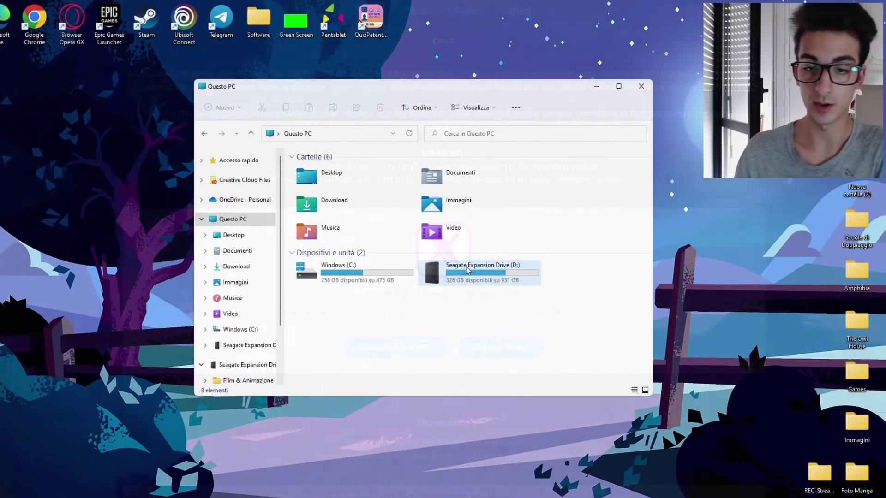
Step: Bring up the disk-check tools in the Seagate Expansion Drive (D:) properties and move the dialog over the Explorer window
{"action": "right_click", "coordinate": [465, 271]}
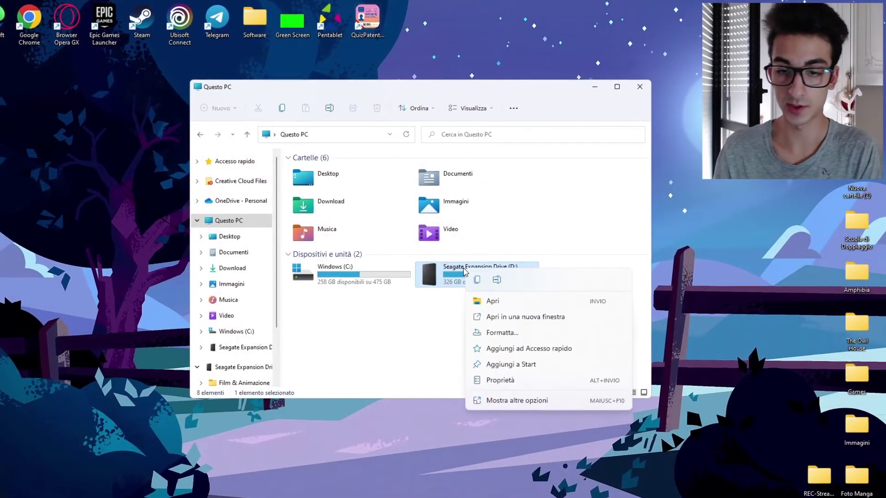
{"action": "left_click", "coordinate": [498, 380]}
{"action": "left_click", "coordinate": [511, 300]}
{"action": "left_click_drag", "start_coordinate": [544, 272], "coordinate": [415, 133]}
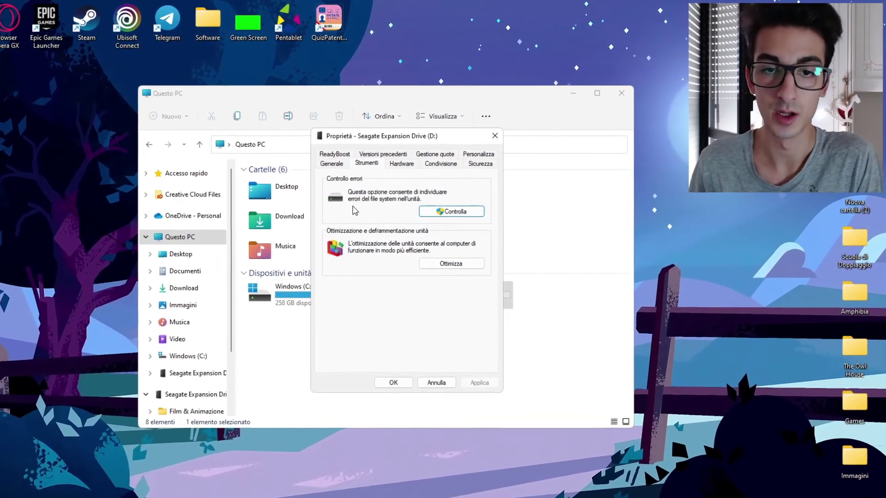